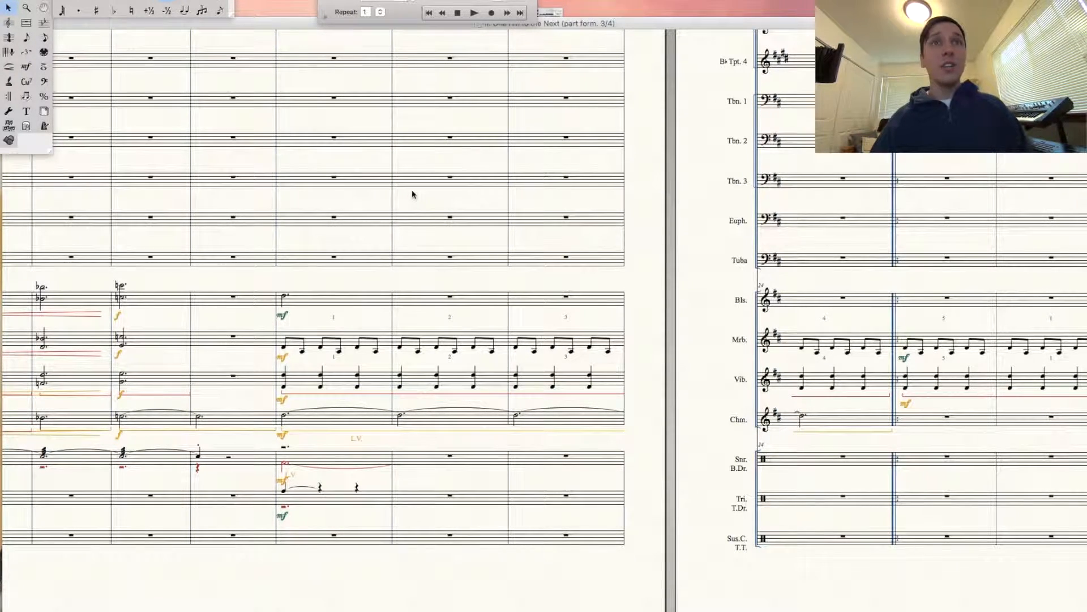
- Try out selections of the three marimba measures and the matching three vibraphone measures
click(320, 337)
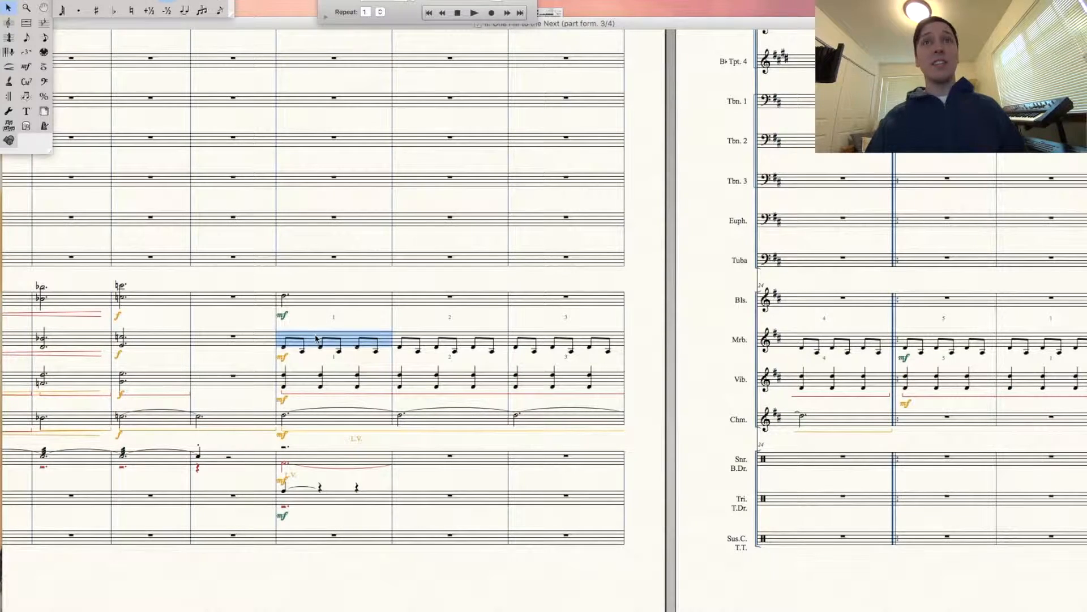
shift+click(543, 343)
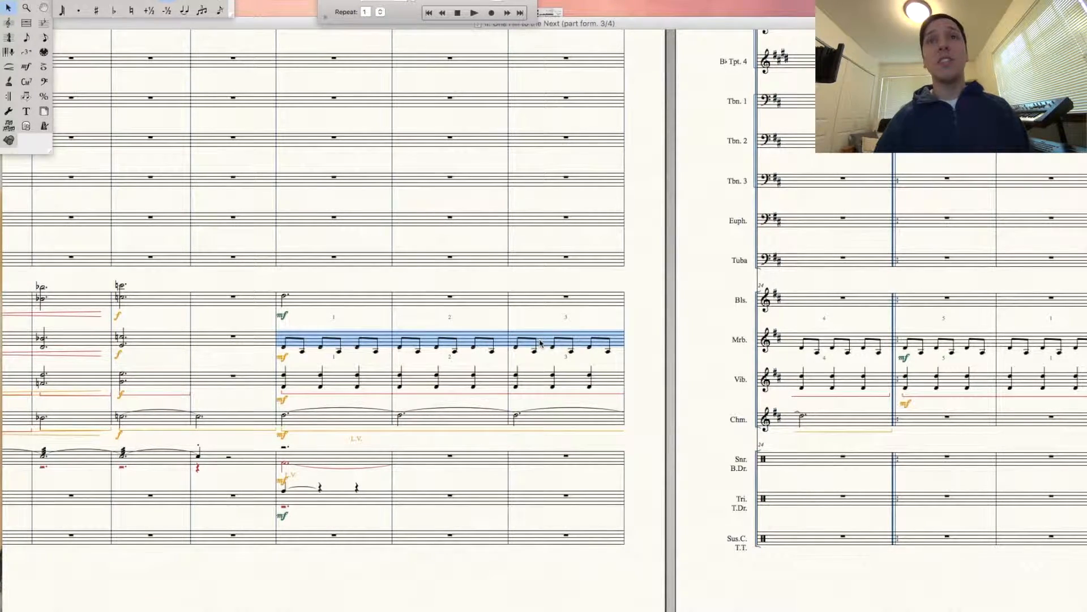
click(739, 340)
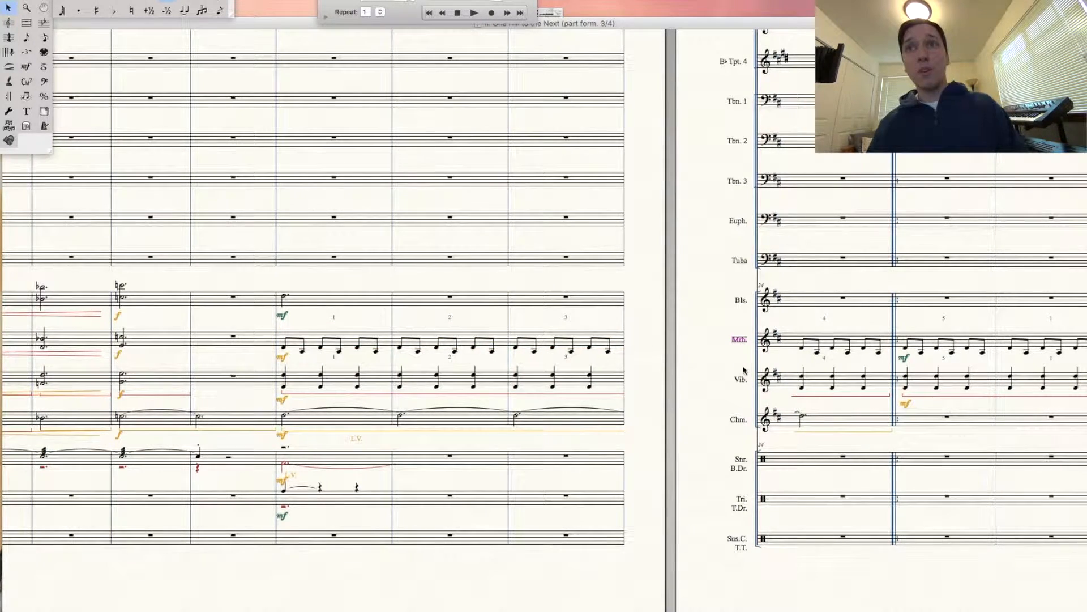
click(361, 339)
shift+click(567, 344)
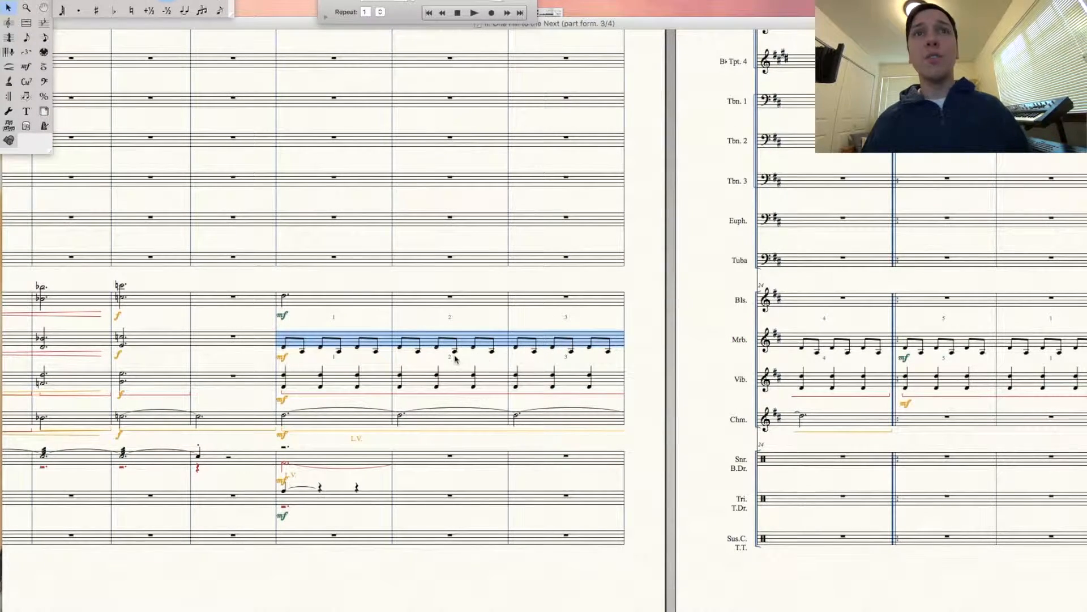
click(374, 382)
shift+click(554, 378)
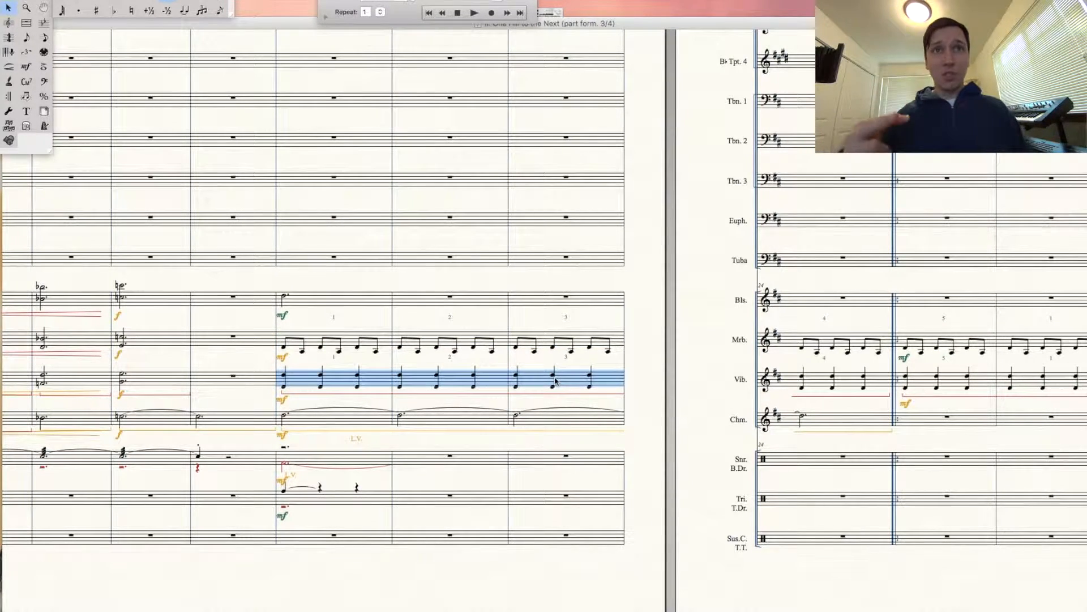
- Select the three marimba eighth-note measures and delete their notes
click(374, 325)
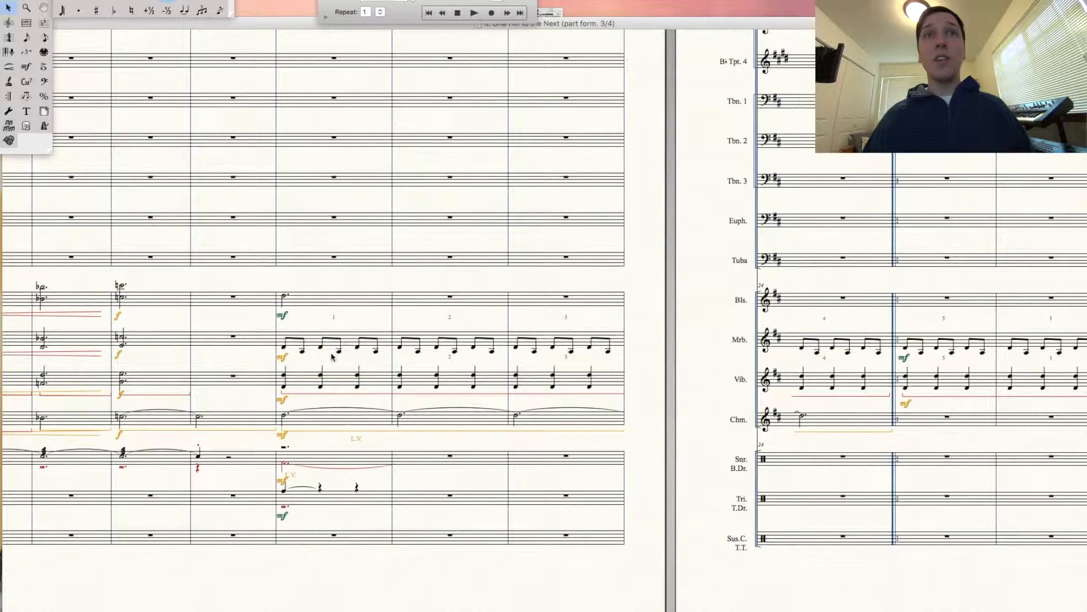
click(351, 344)
shift+click(532, 347)
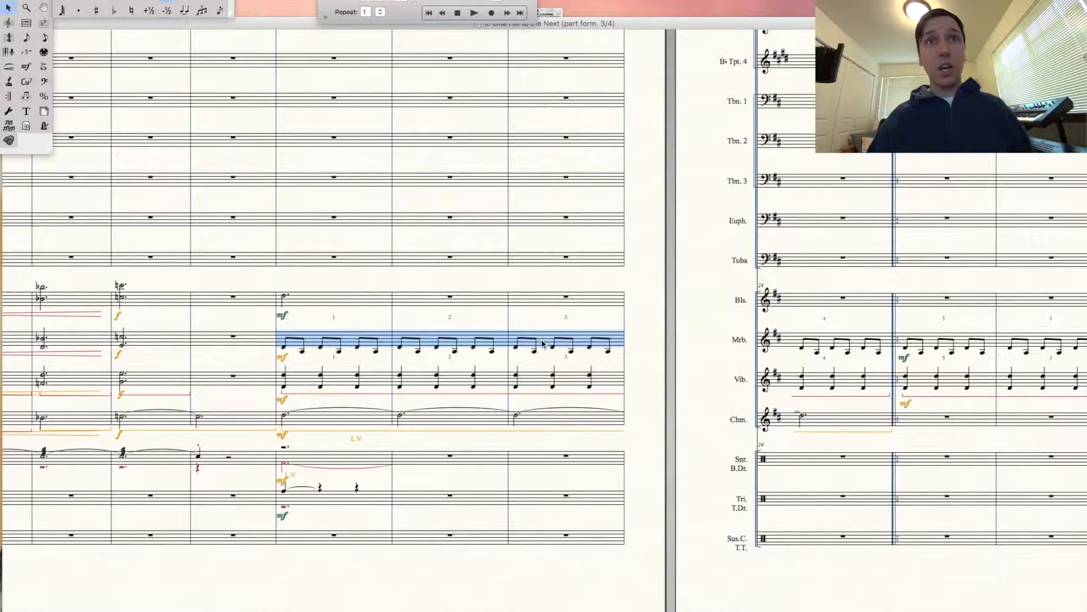
key(Delete)
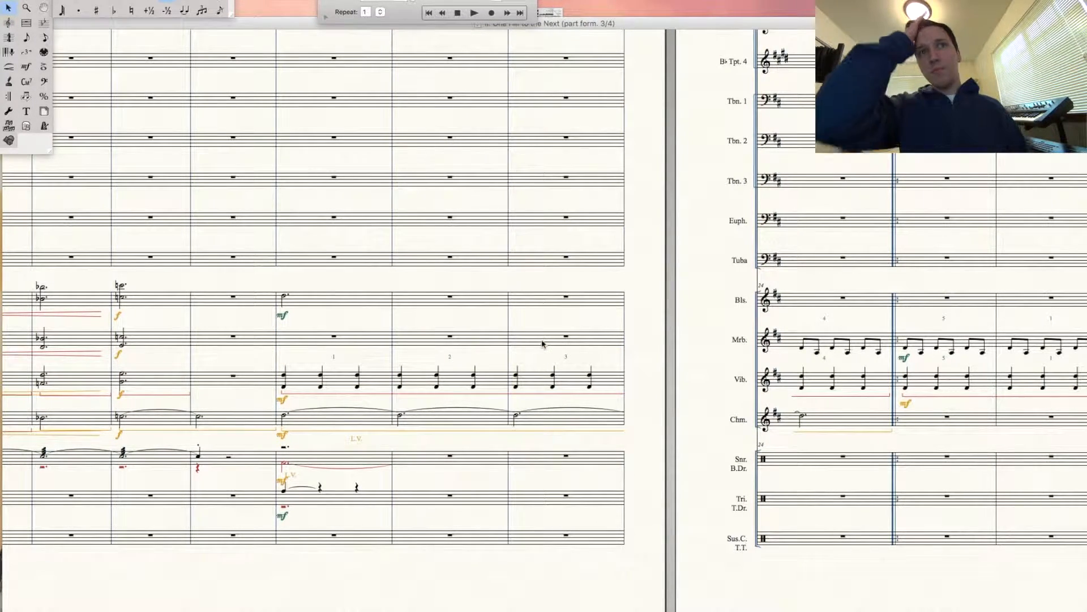
- Select the three vibraphone measures and copy their quarter-note pattern into the marimba staff
click(337, 382)
shift+click(569, 383)
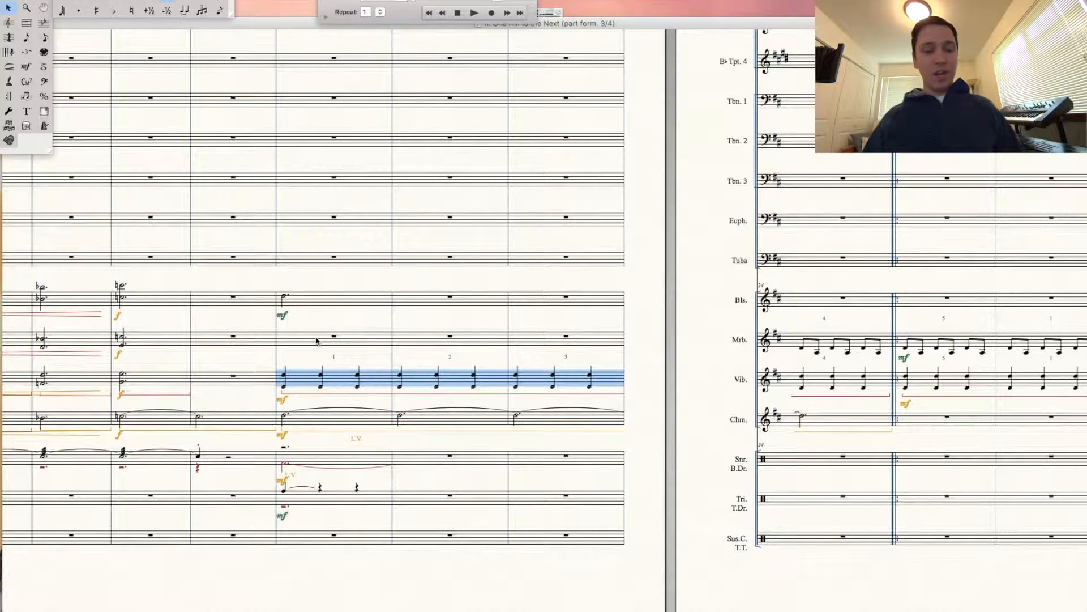
alt+click(316, 341)
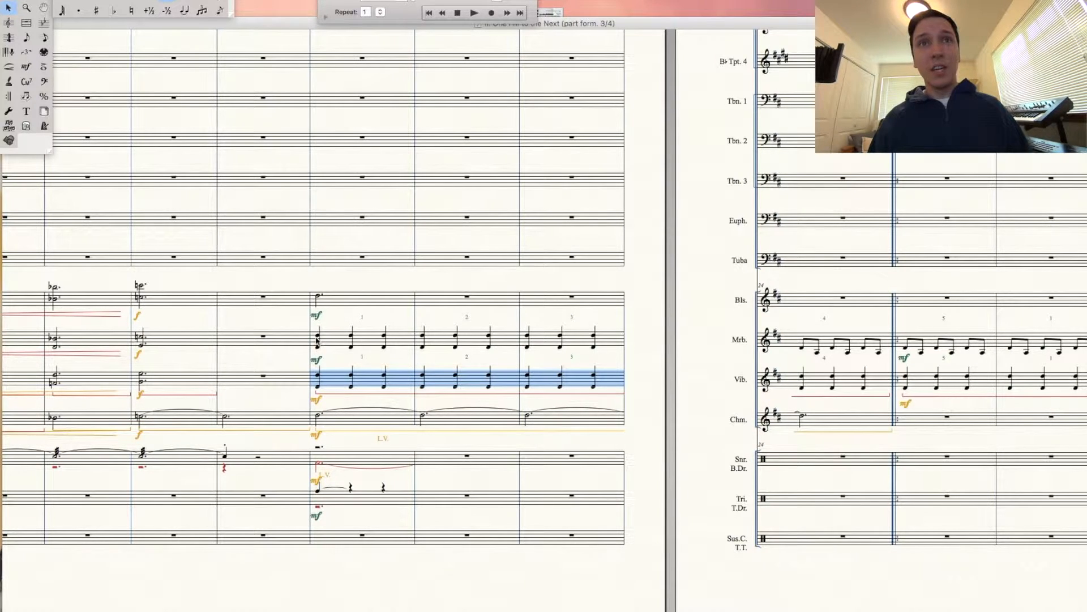
- Put the original marimba eighth-note pattern into the three vibraphone measures
key(3)
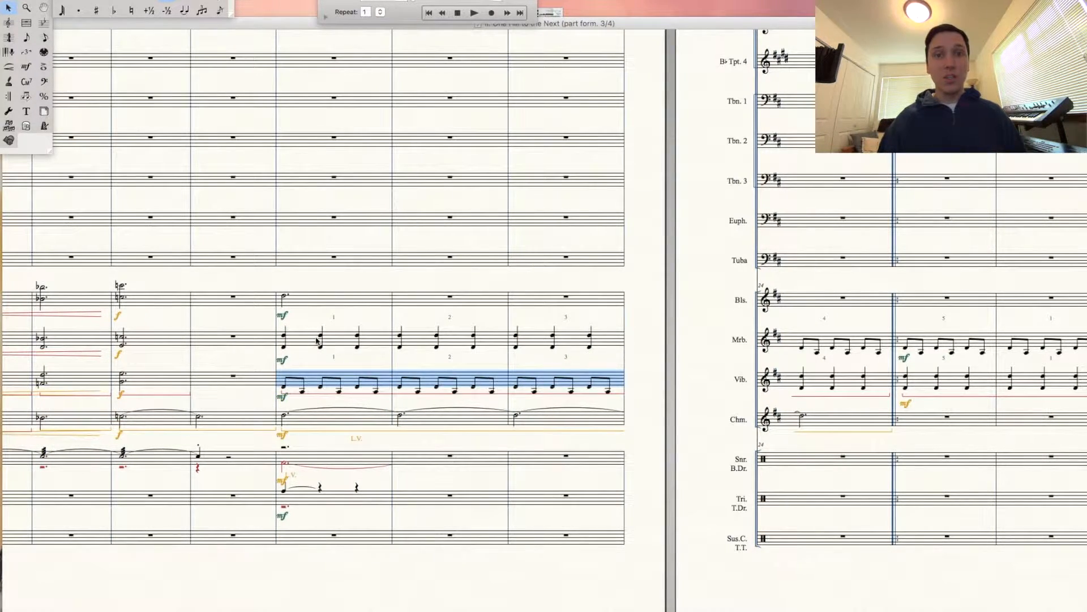